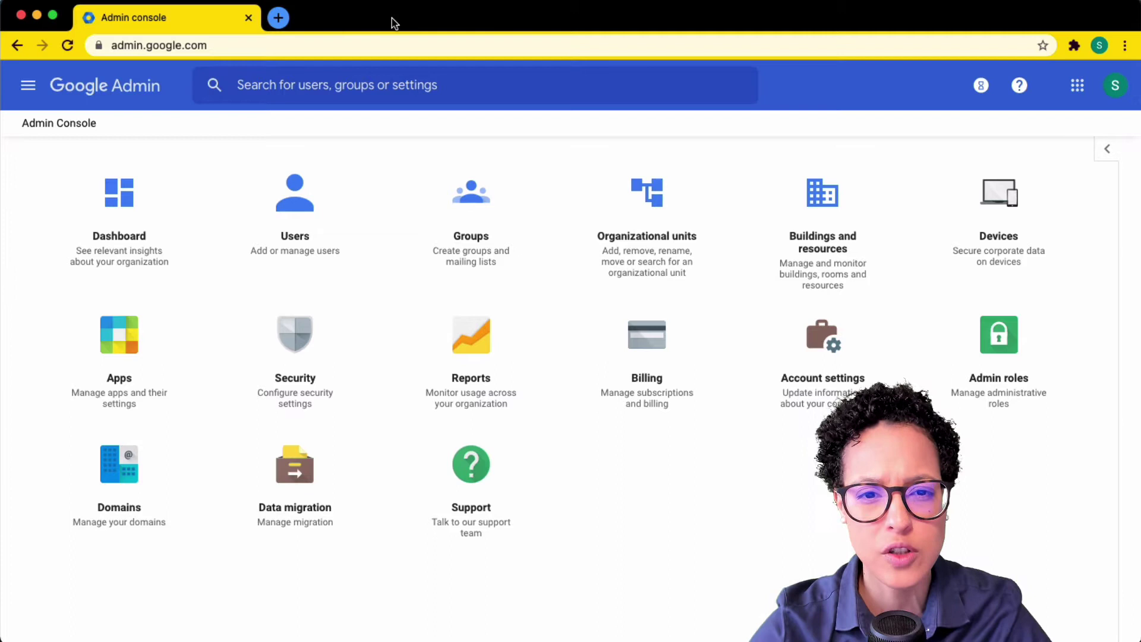
# Step: Go to Directory > Target audiences and start creating a new target audience
pyautogui.click(28, 85)
pyautogui.moveTo(162, 236)
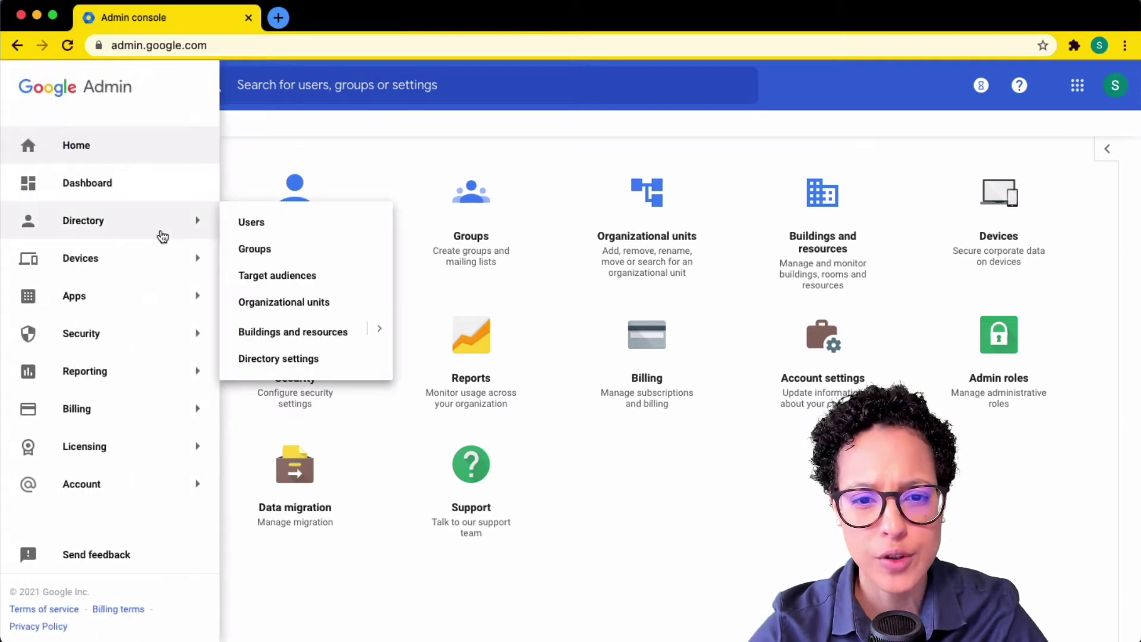
pyautogui.click(326, 279)
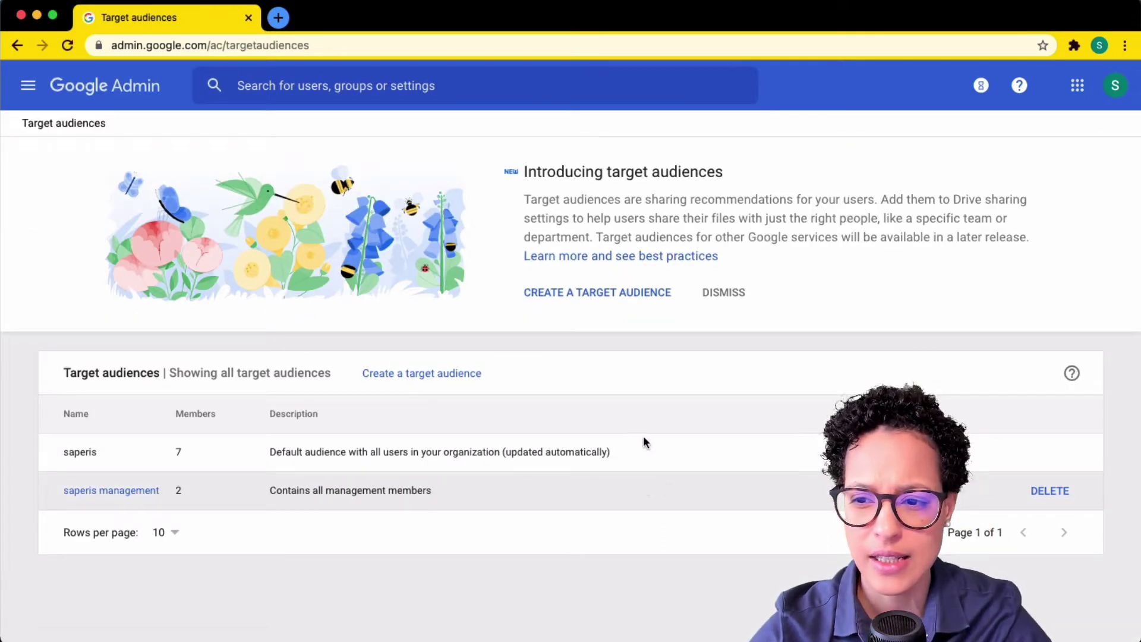
pyautogui.click(589, 294)
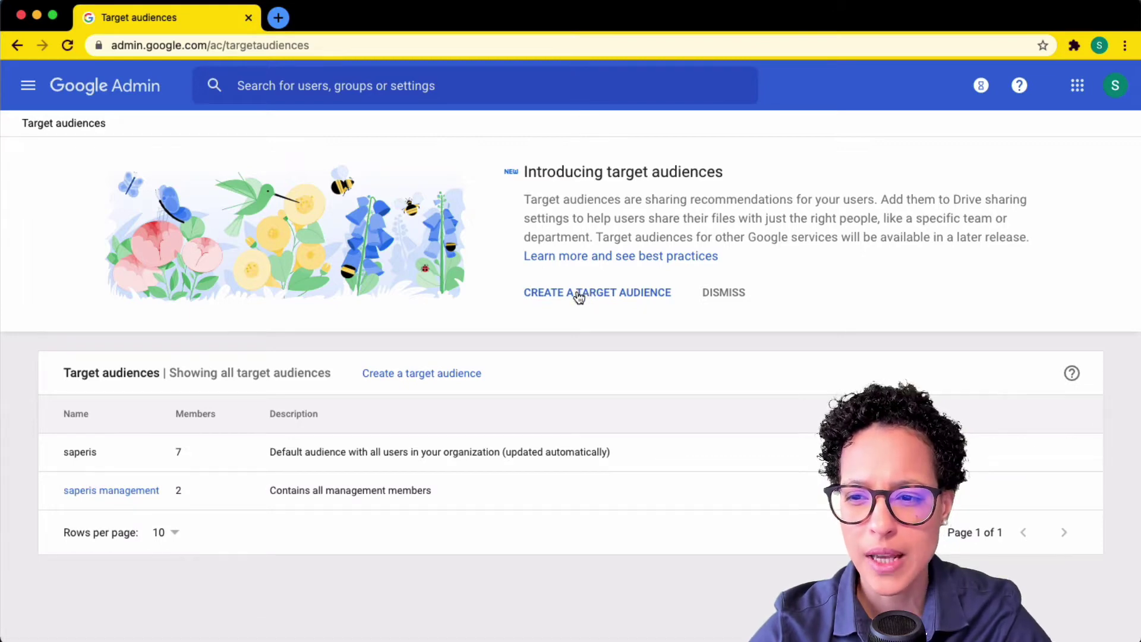
# Step: Create target audience 'Project XYZ team' described as 'Contains all team members of the project XYZ'
pyautogui.click(624, 291)
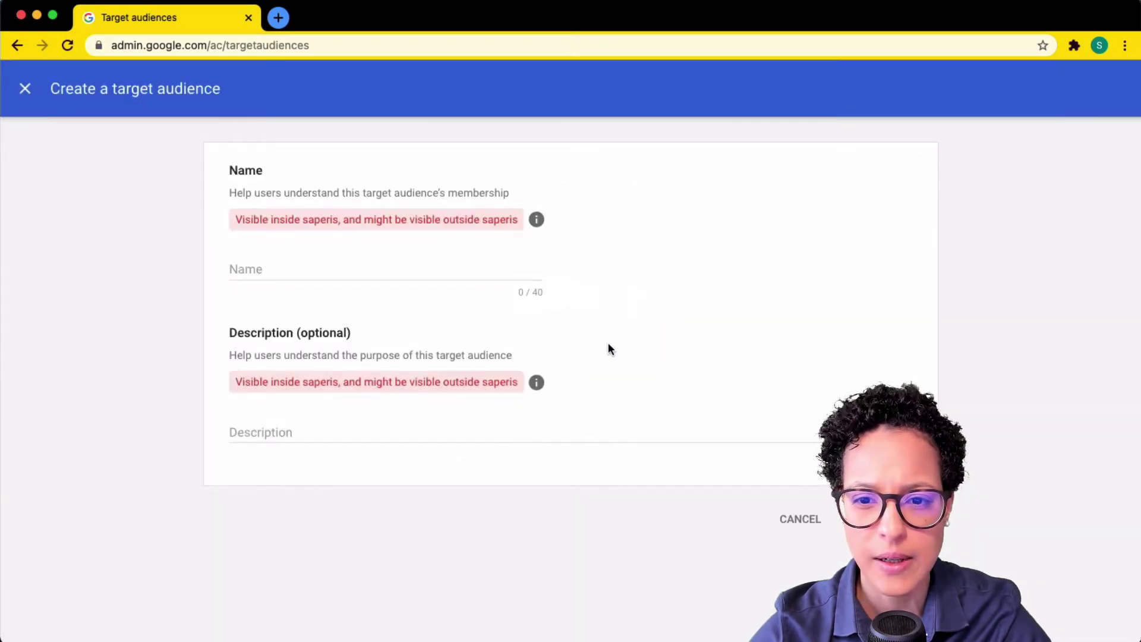
pyautogui.click(372, 272)
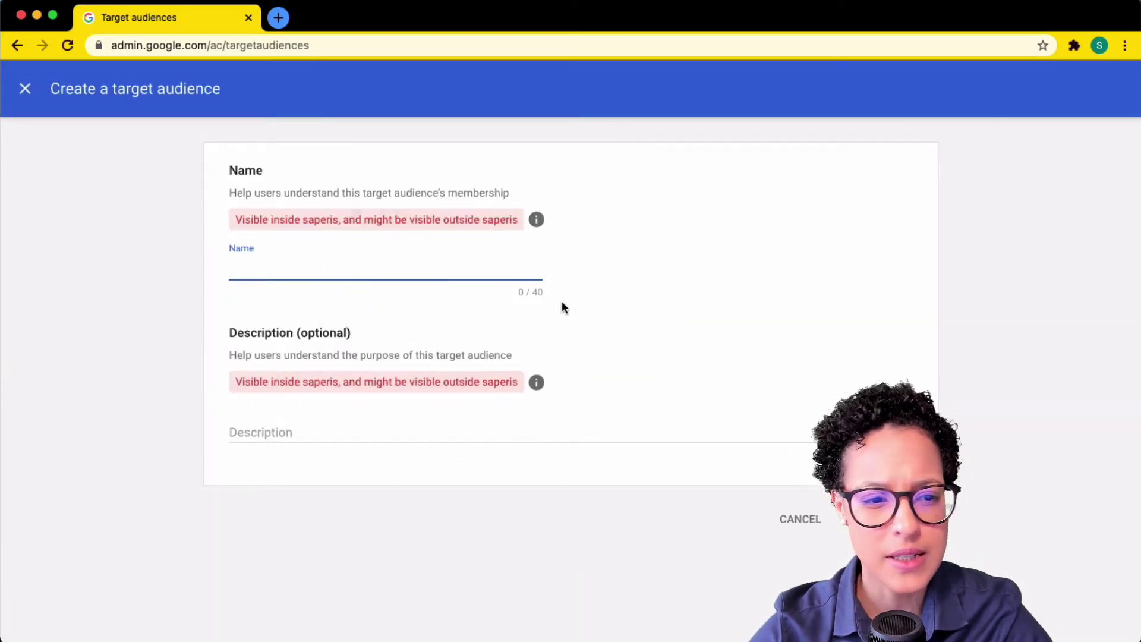
pyautogui.write('Proje')
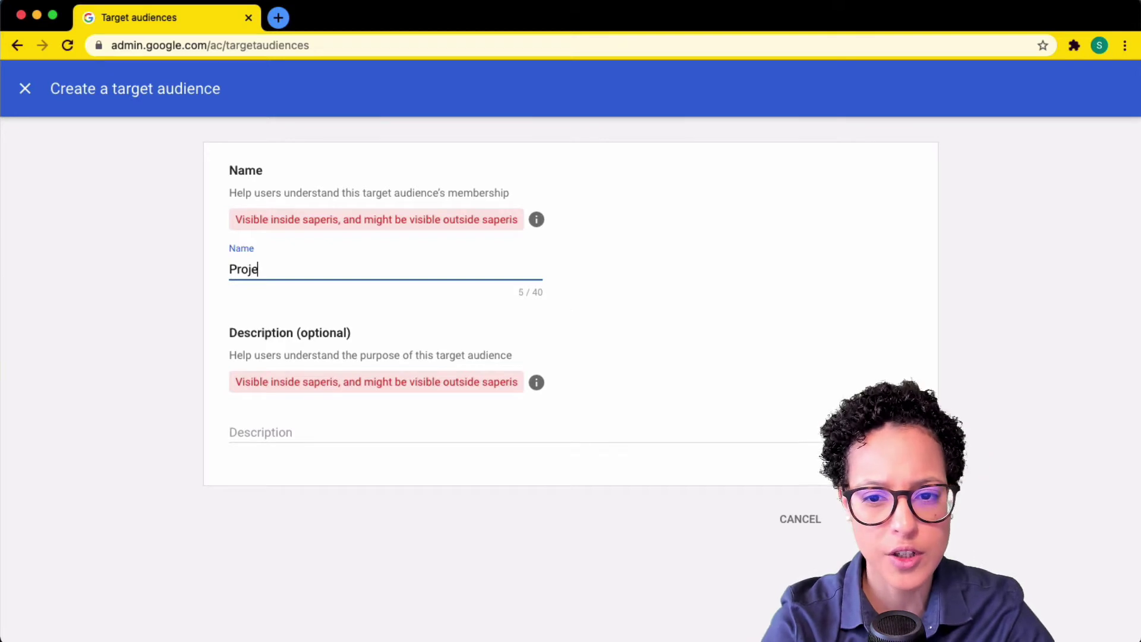
pyautogui.write('ct XYZ team')
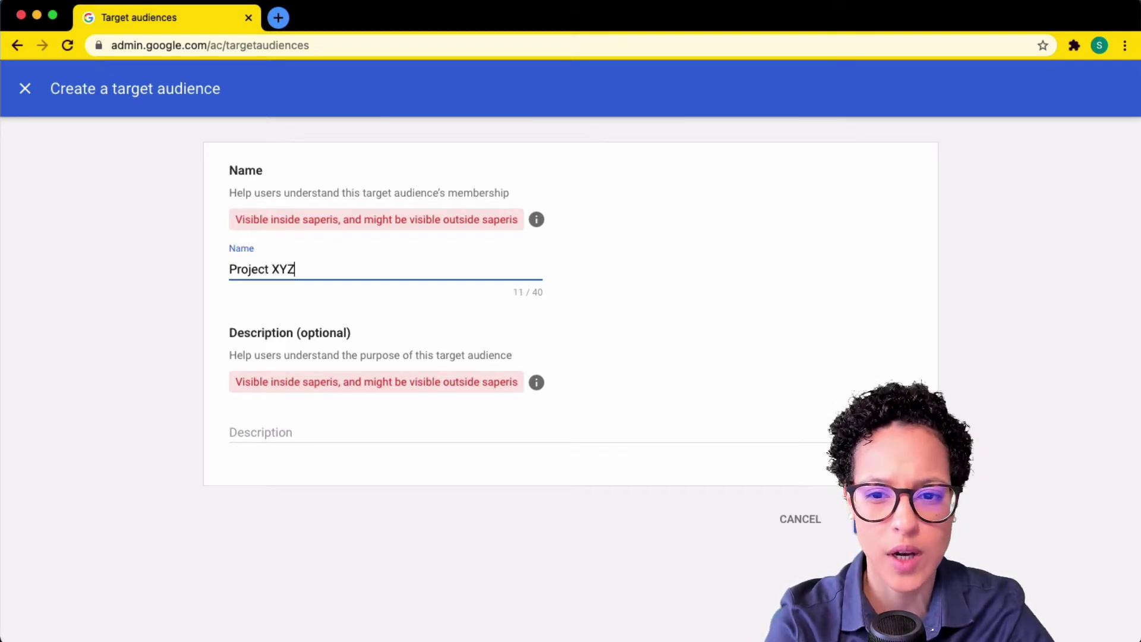
pyautogui.click(348, 433)
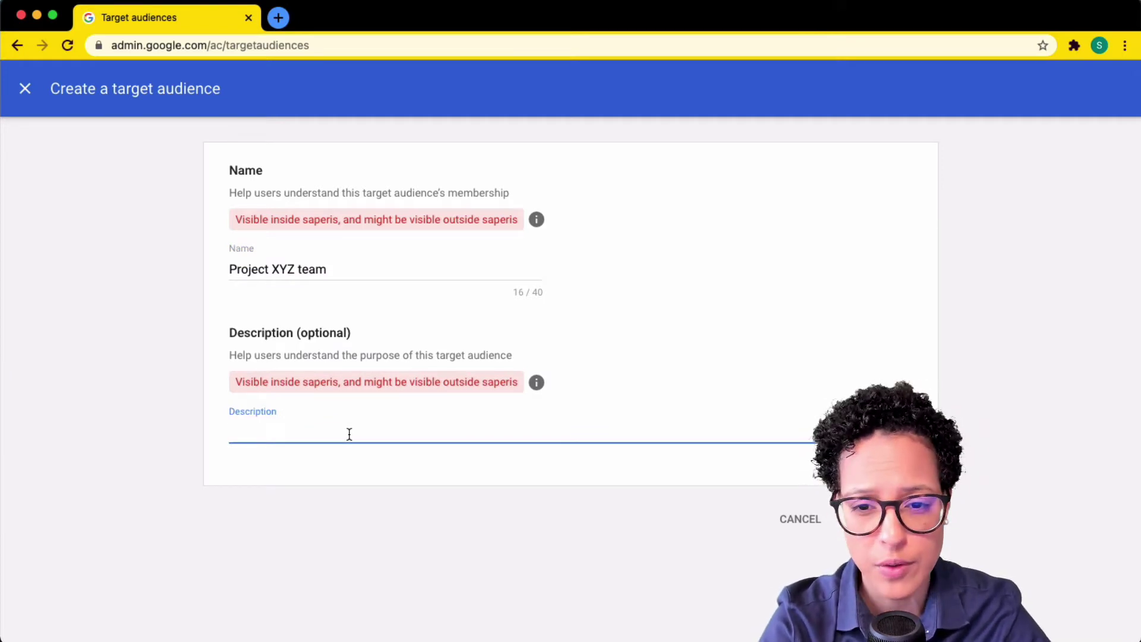
pyautogui.write('Contains all te')
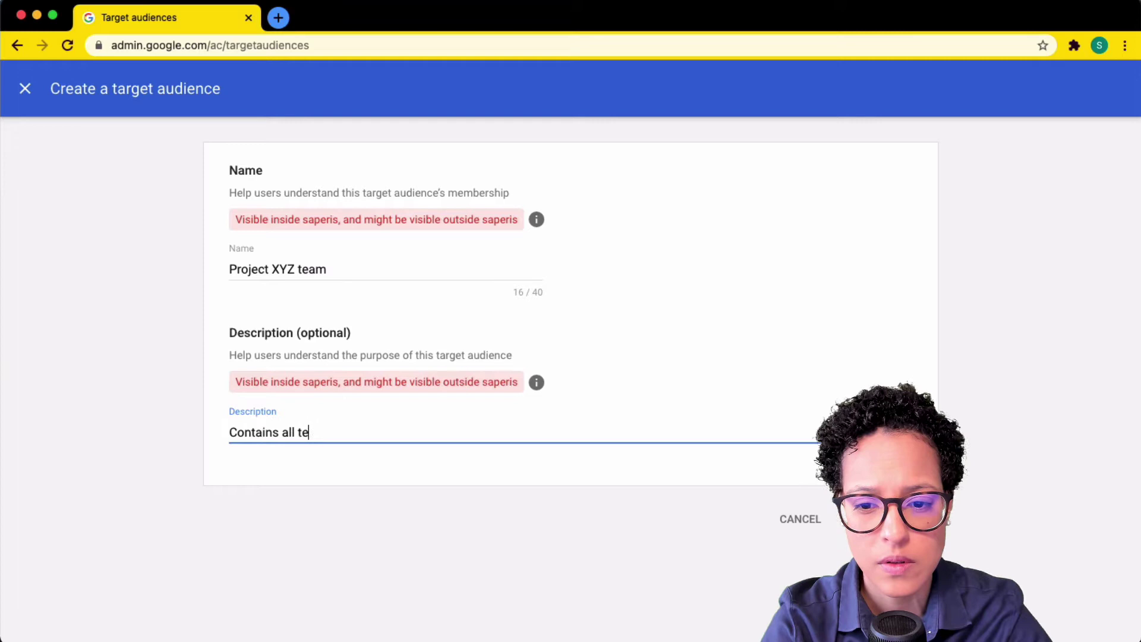
pyautogui.write('am members of th')
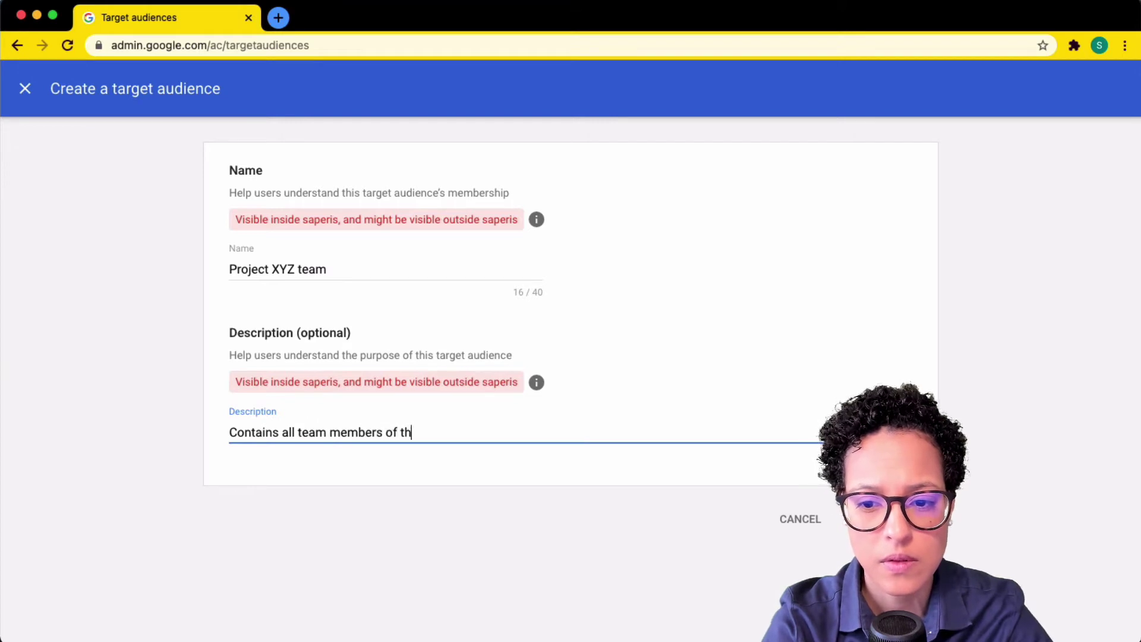
pyautogui.write('e project XY')
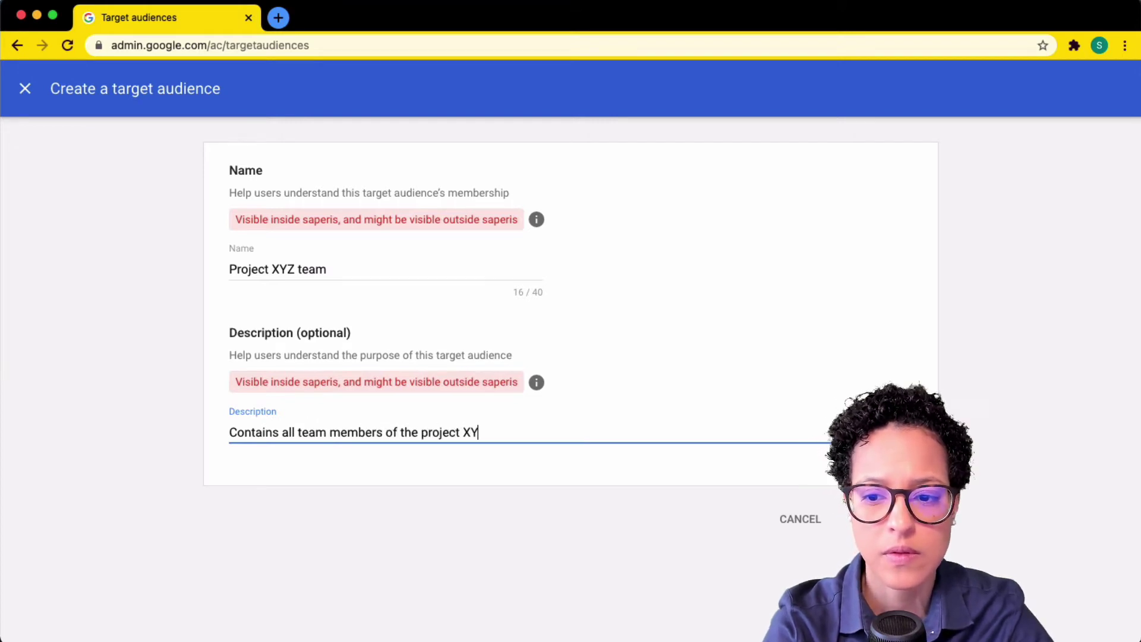
pyautogui.write('Z')
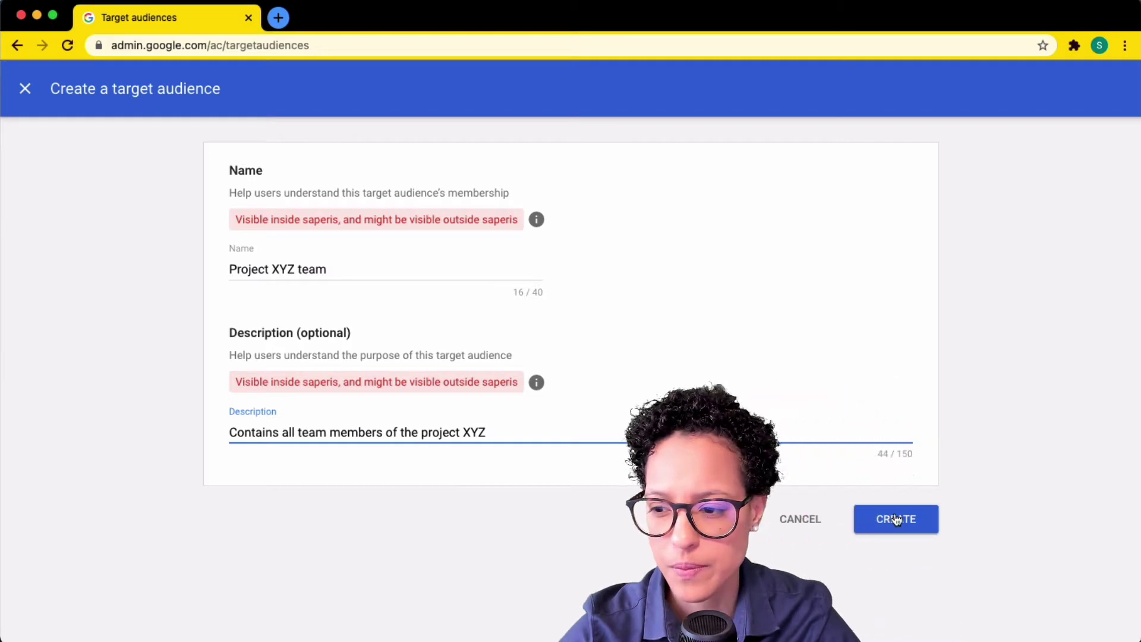
pyautogui.click(896, 520)
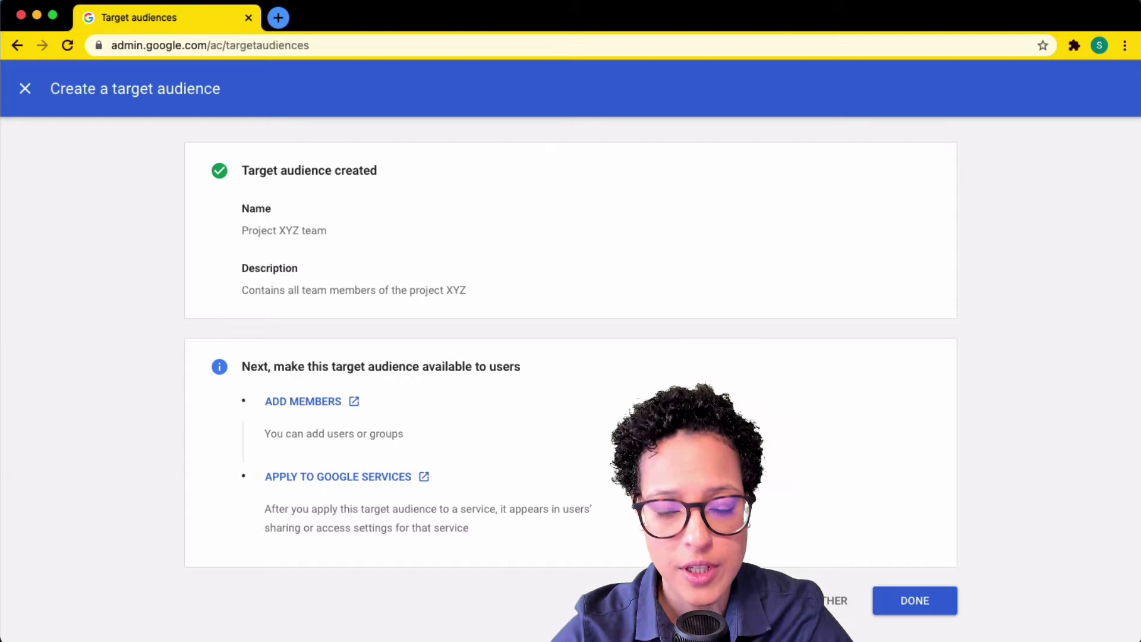
# Step: Search for two users by first name and add both as audience members
pyautogui.click(302, 403)
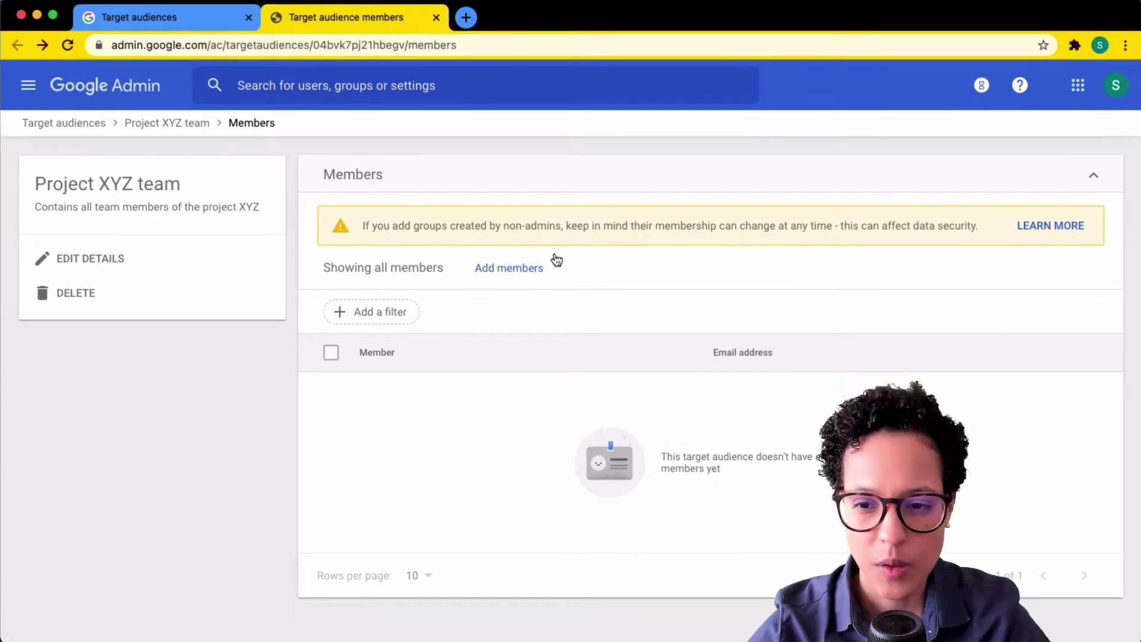
pyautogui.click(515, 266)
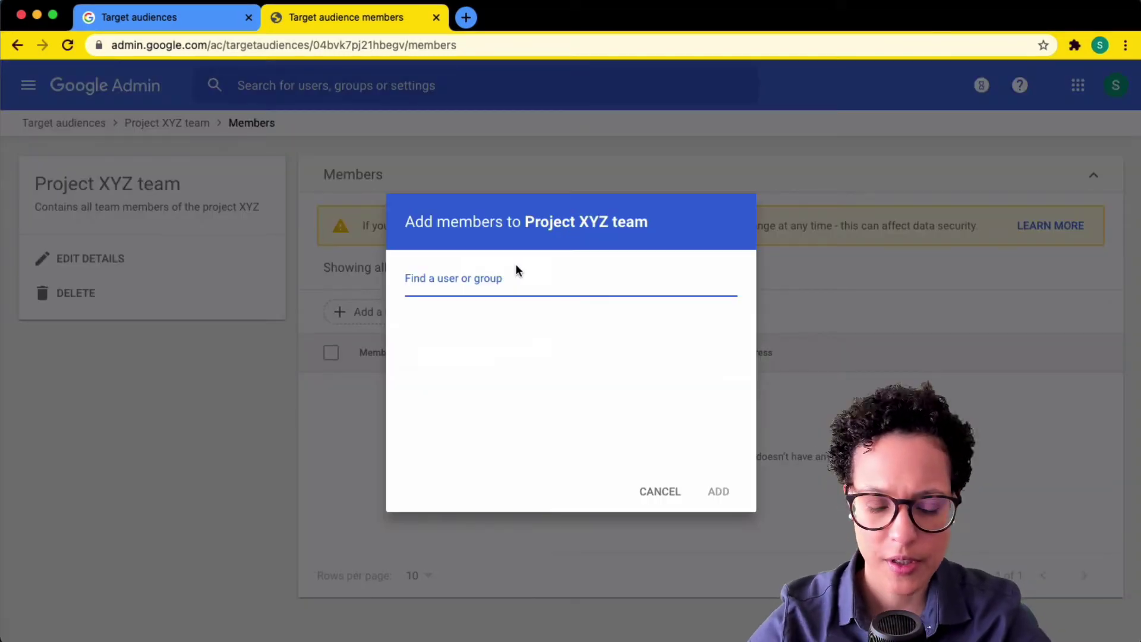
pyautogui.write('jane')
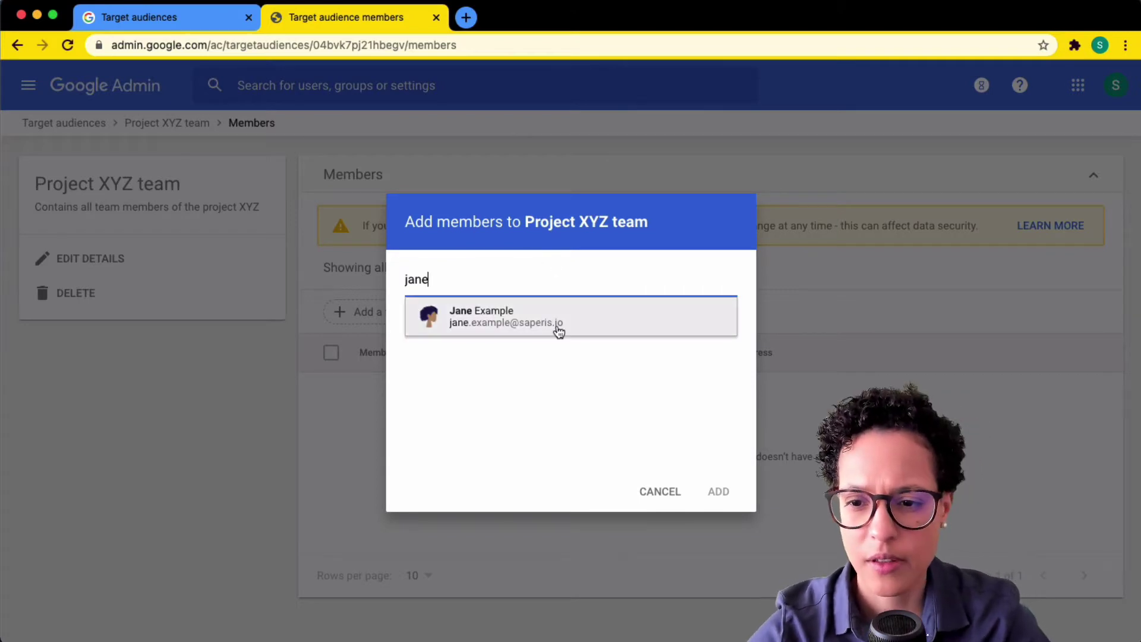
pyautogui.click(558, 329)
pyautogui.write('ad')
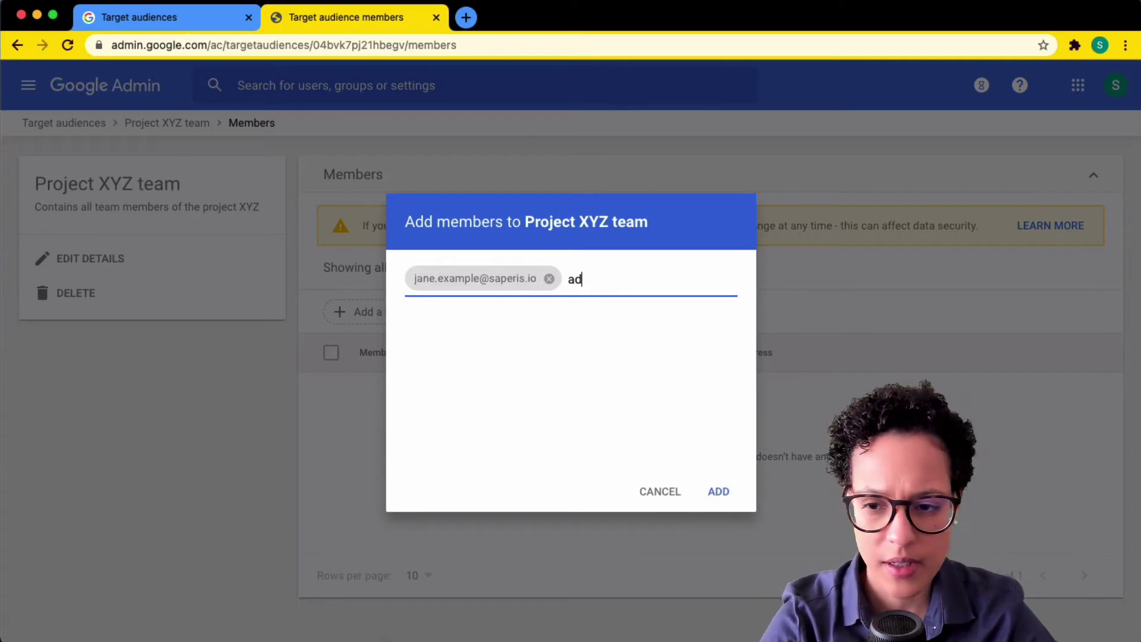
pyautogui.write('am')
pyautogui.click(529, 307)
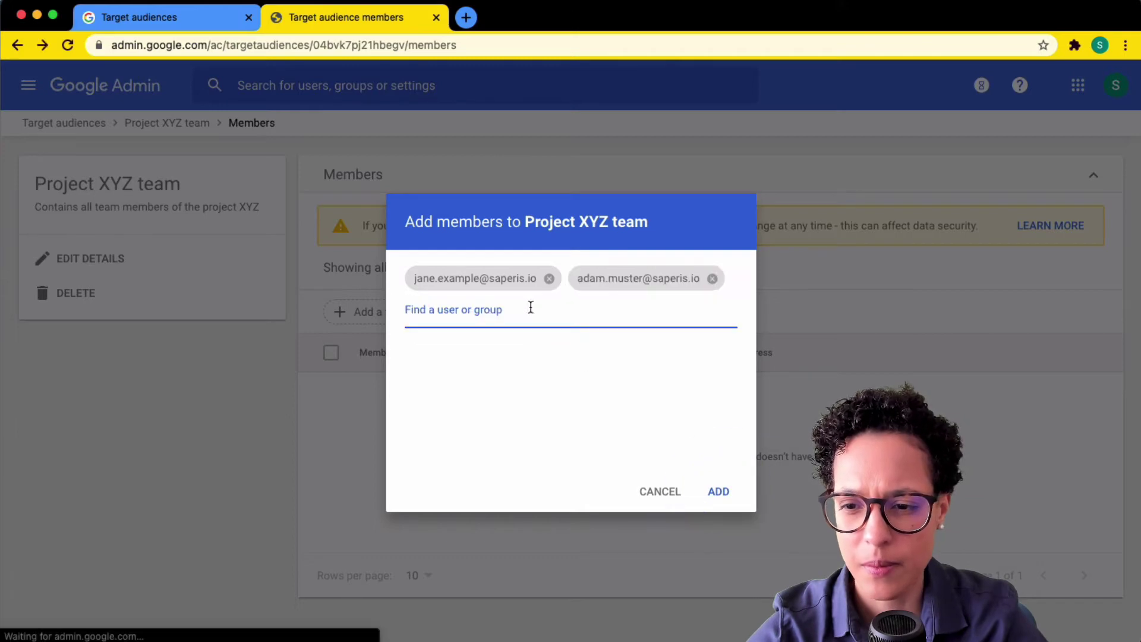
pyautogui.click(722, 492)
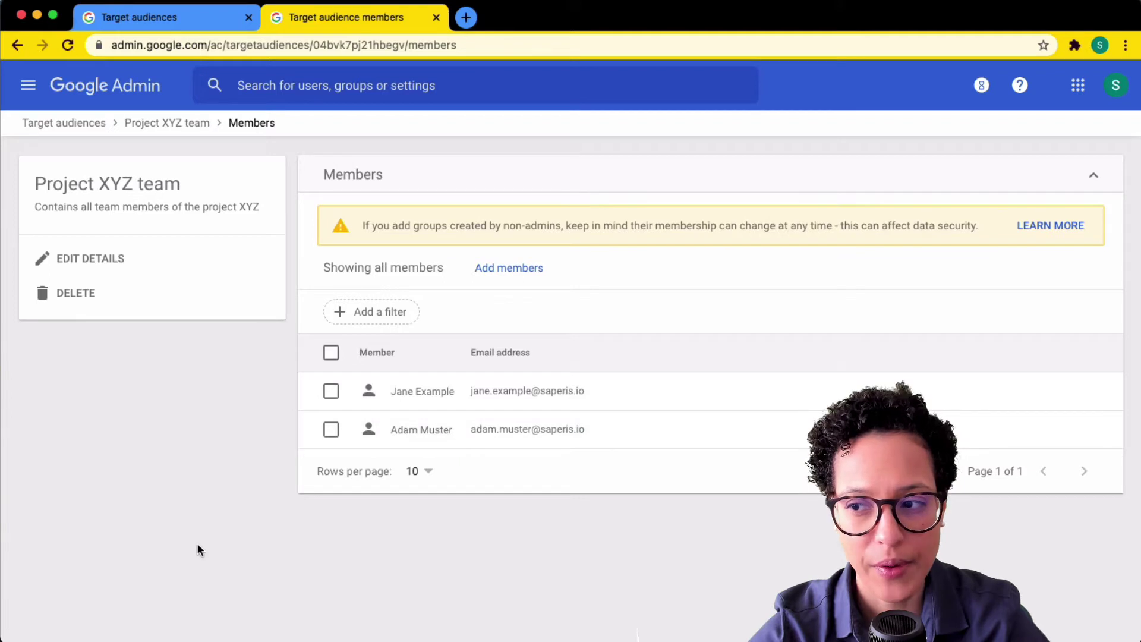
# Step: Close the members page and open Drive and Docs sharing settings at the Target audiences section
pyautogui.click(437, 18)
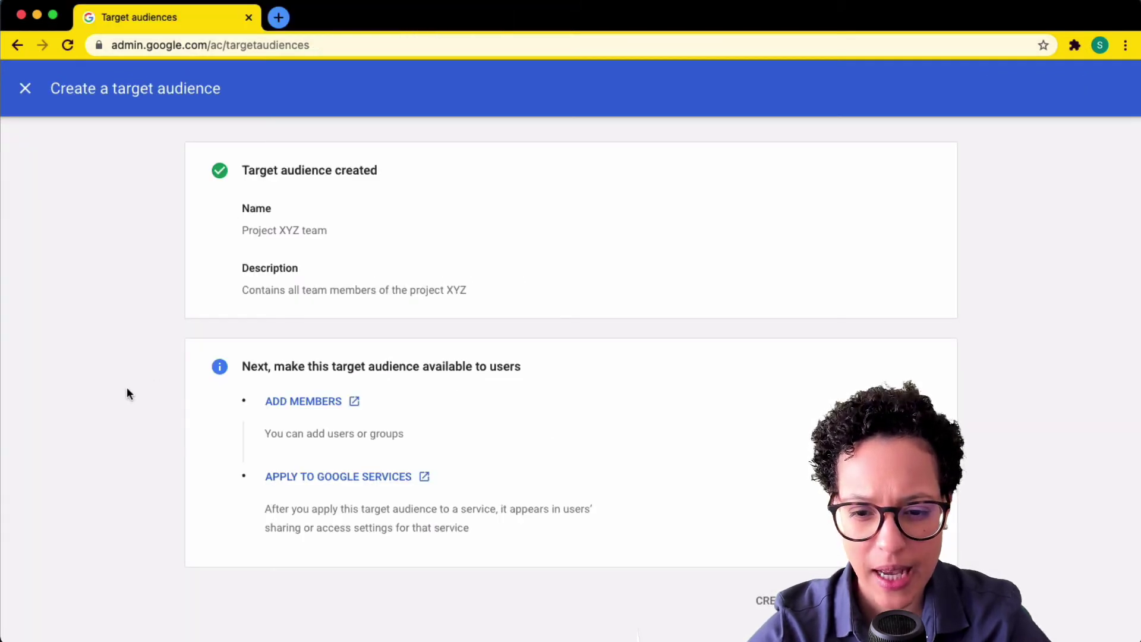
pyautogui.click(307, 483)
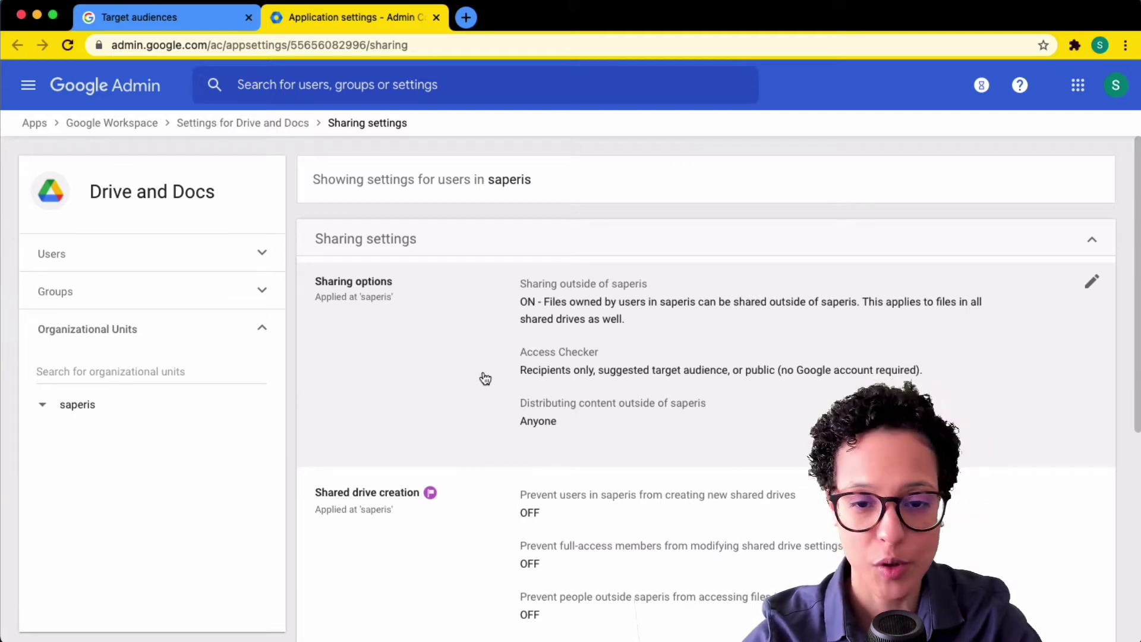
pyautogui.scroll(-6, 485, 378)
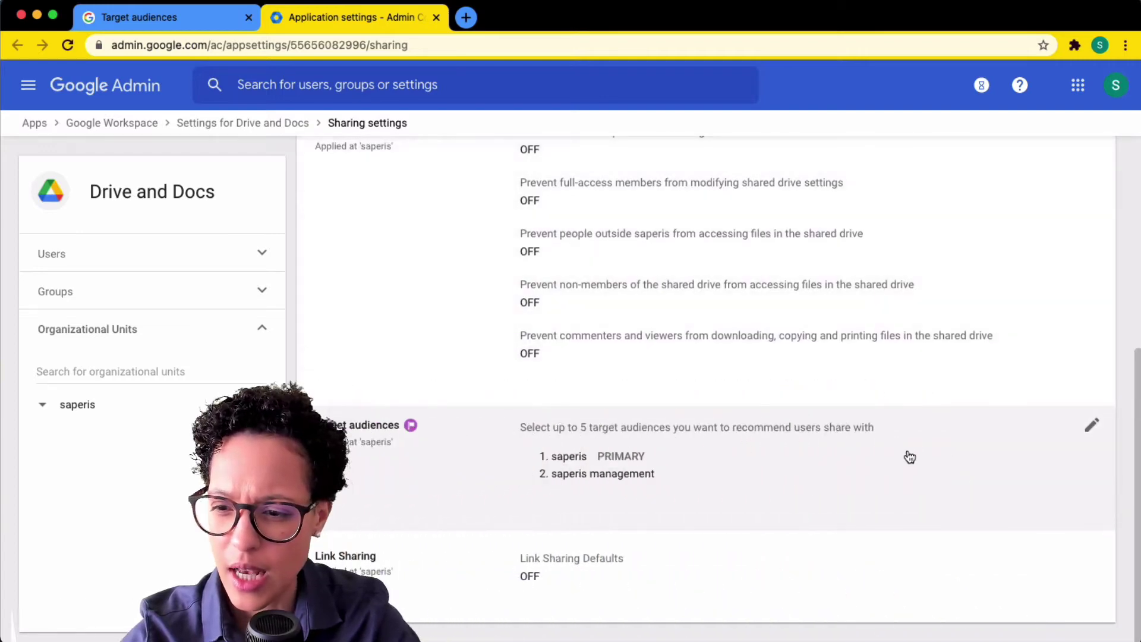
# Step: Add Project XYZ team to Drive's recommended target audiences, save, and return to the audiences list
pyautogui.click(1093, 426)
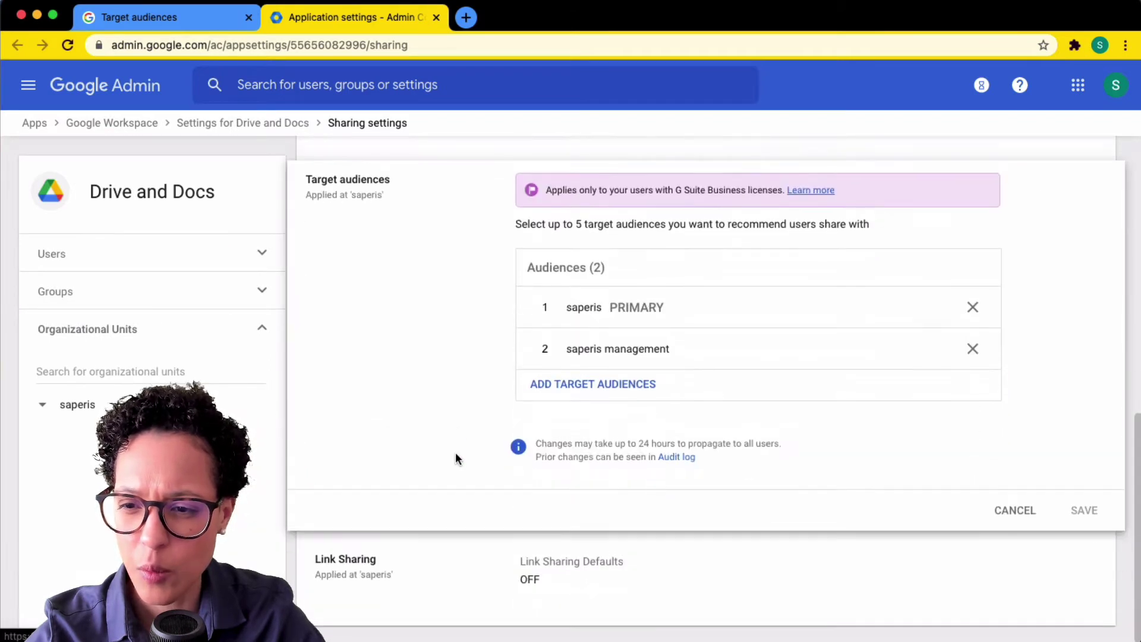
pyautogui.scroll(2, 455, 453)
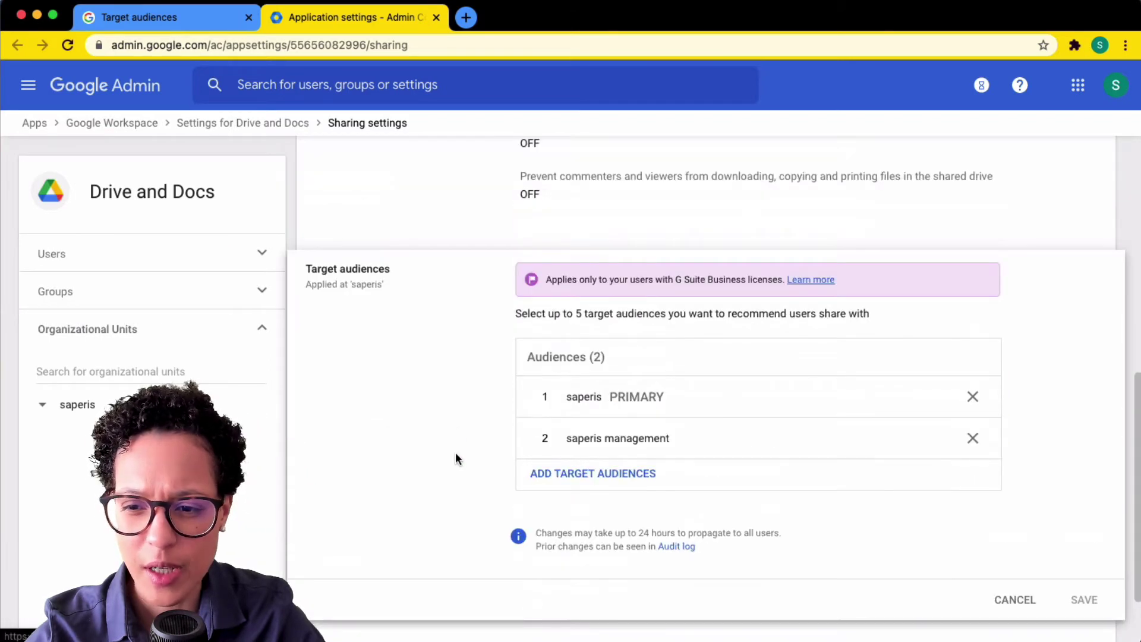
pyautogui.click(587, 472)
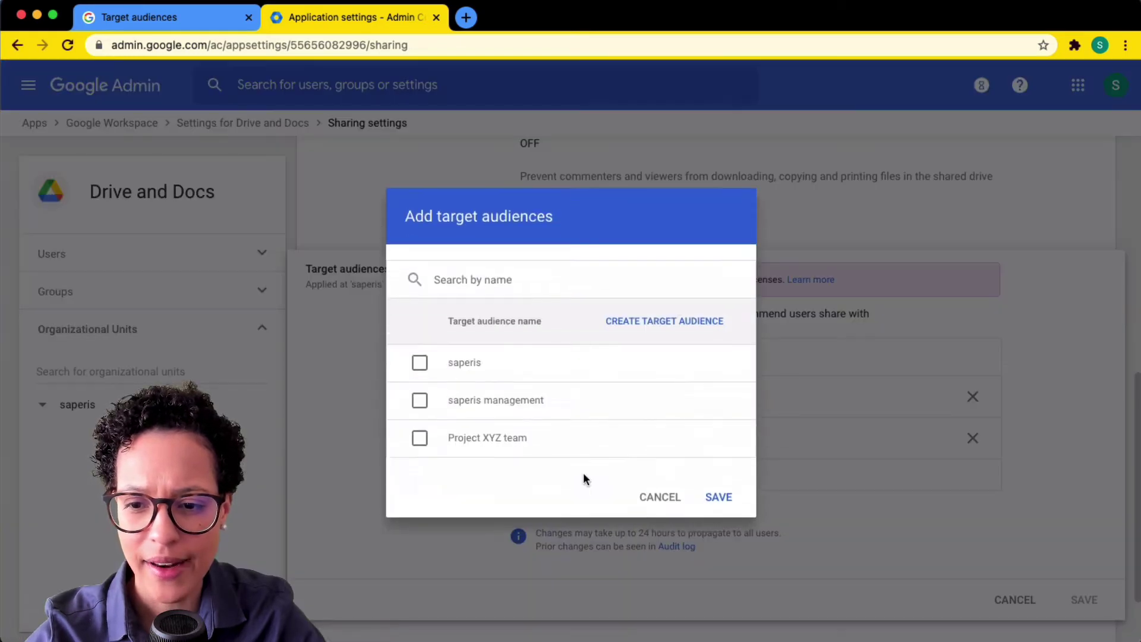
pyautogui.click(419, 438)
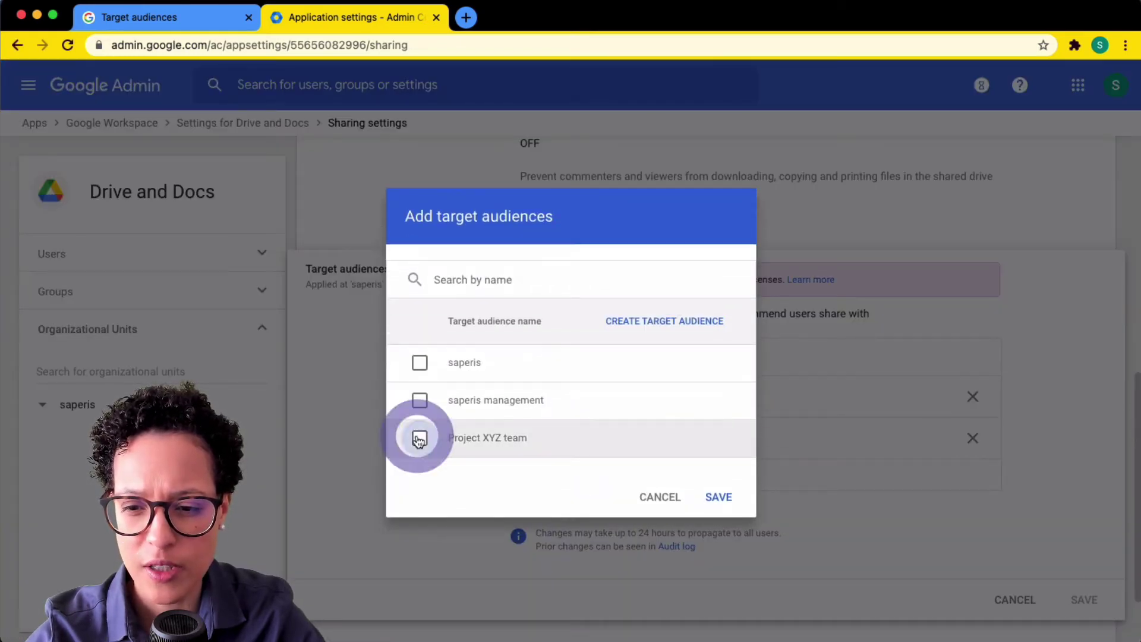
pyautogui.click(721, 497)
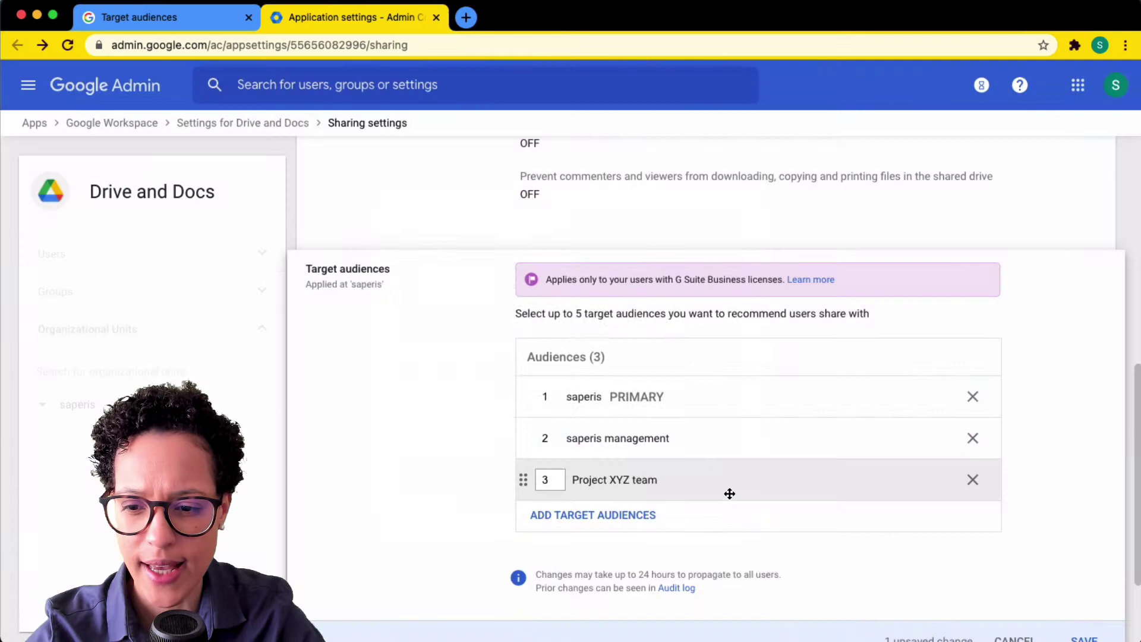
pyautogui.scroll(-2, 499, 482)
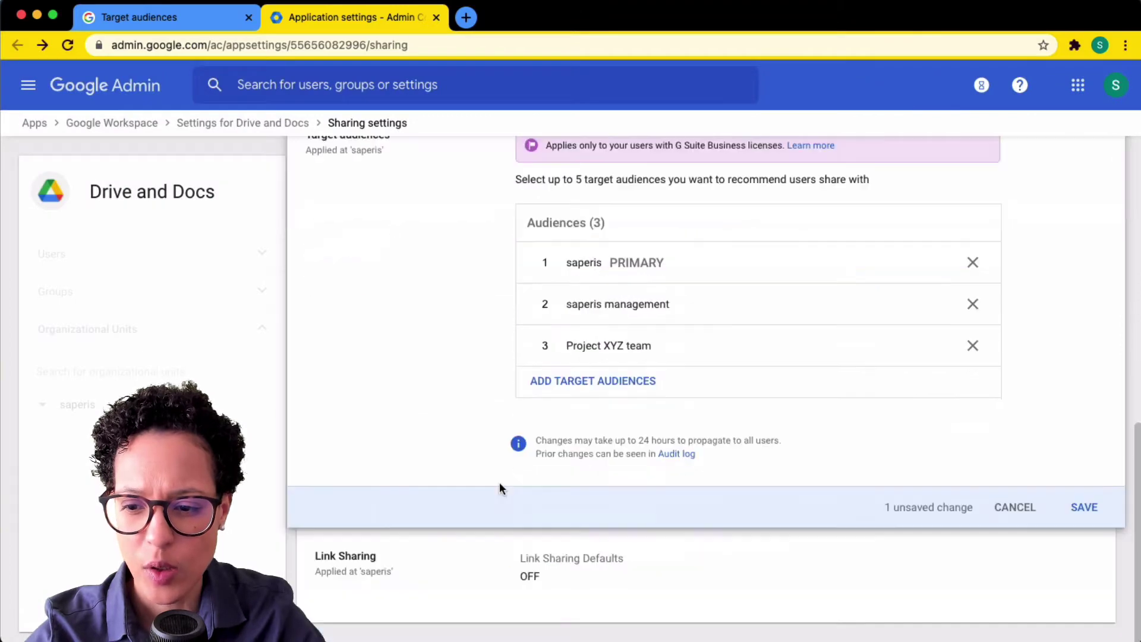
pyautogui.click(1084, 507)
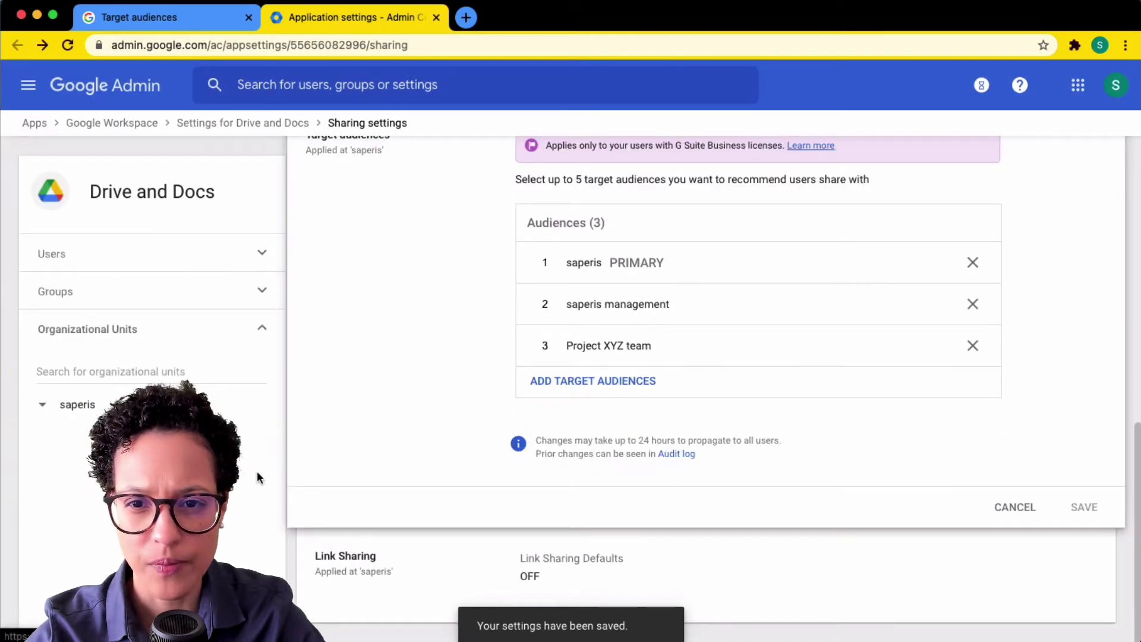
pyautogui.click(437, 19)
pyautogui.click(923, 601)
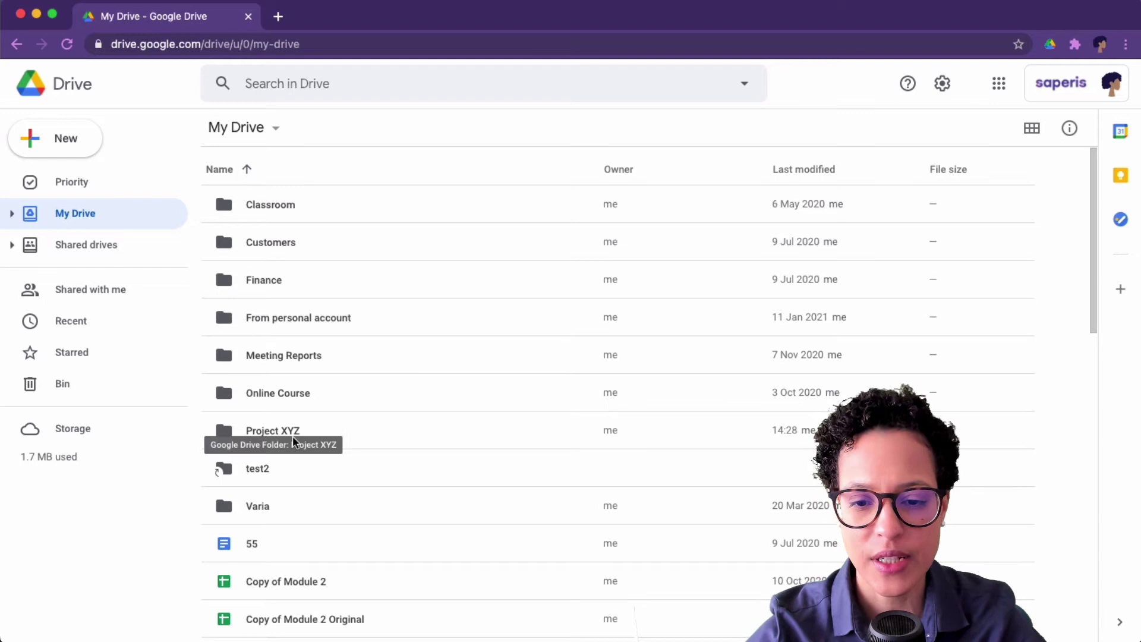
# Step: Change the Project XYZ folder's link from Restricted to viewable by the Project XYZ team
pyautogui.rightClick(324, 435)
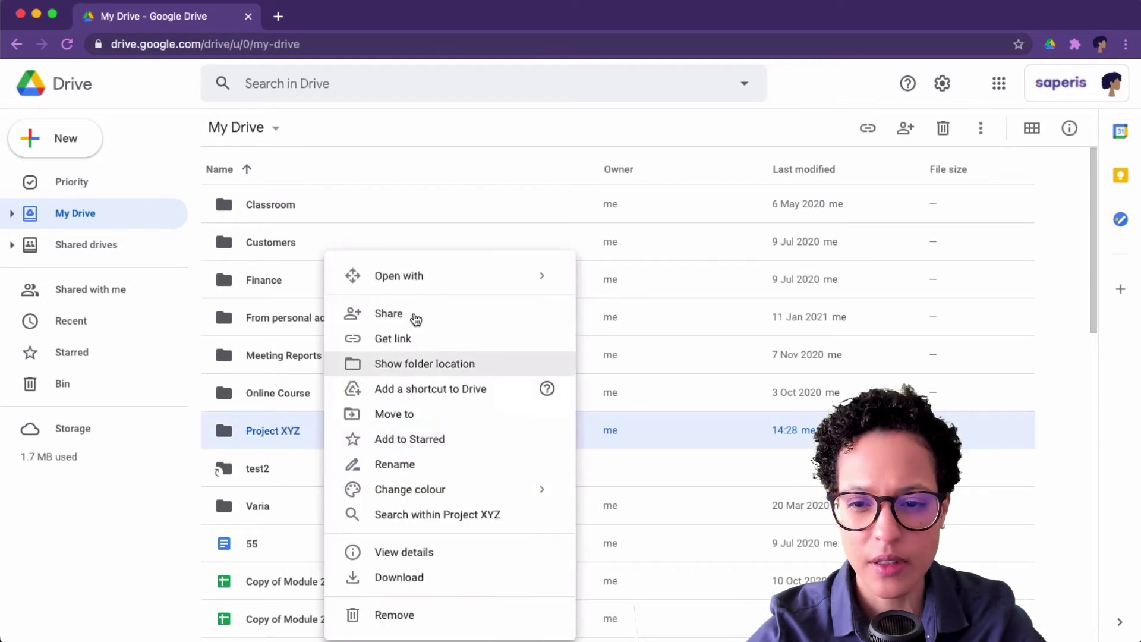
pyautogui.click(420, 311)
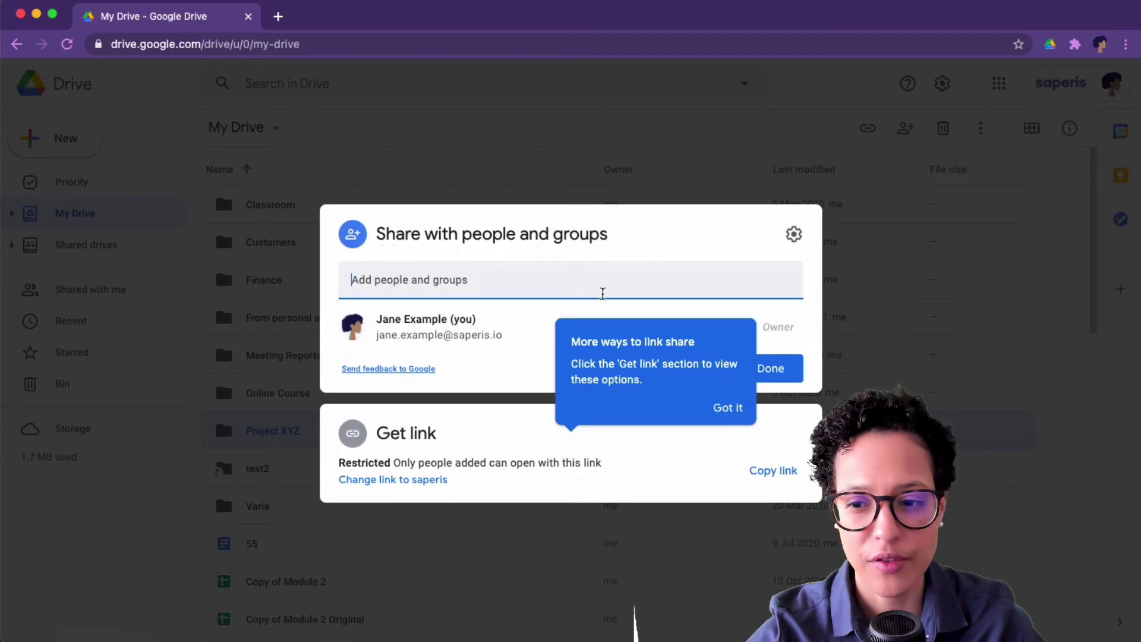
pyautogui.click(734, 409)
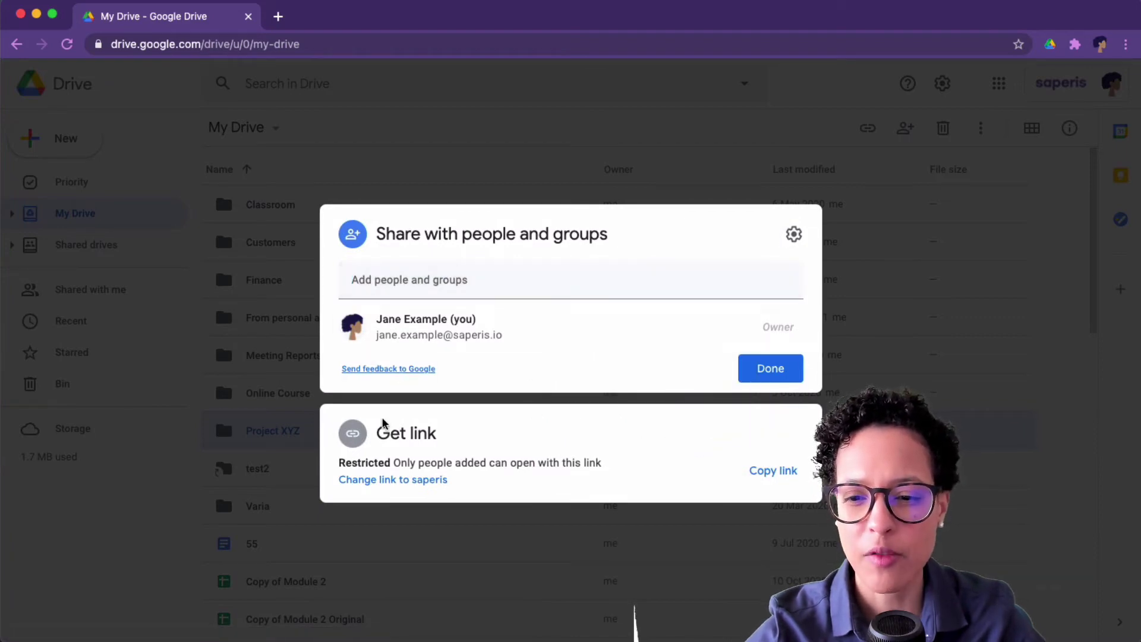
pyautogui.click(418, 455)
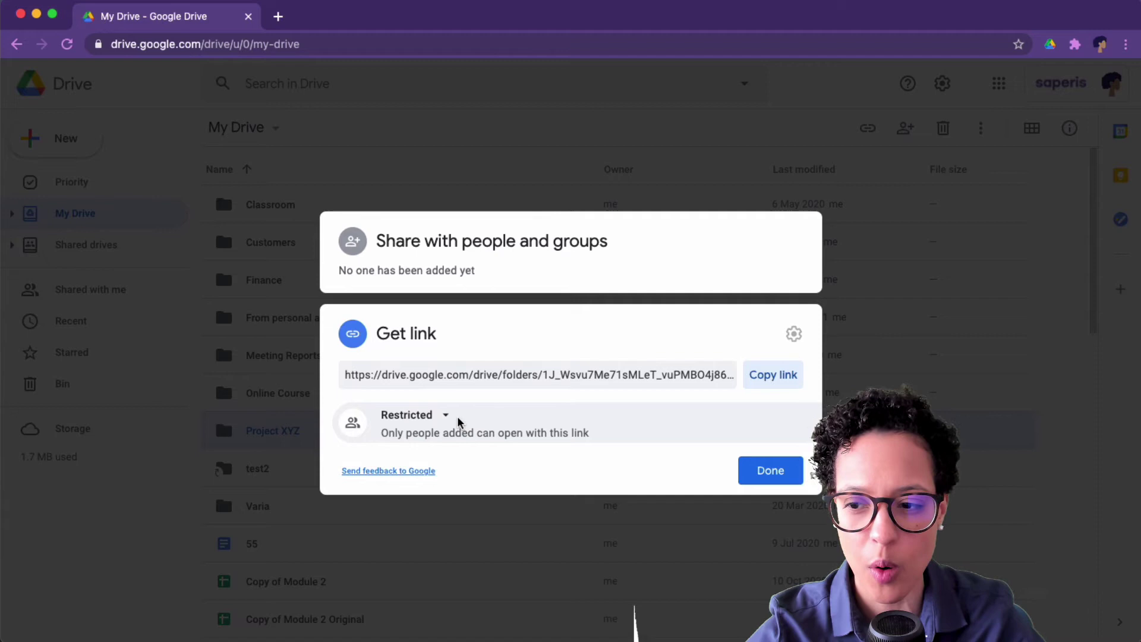
pyautogui.click(444, 418)
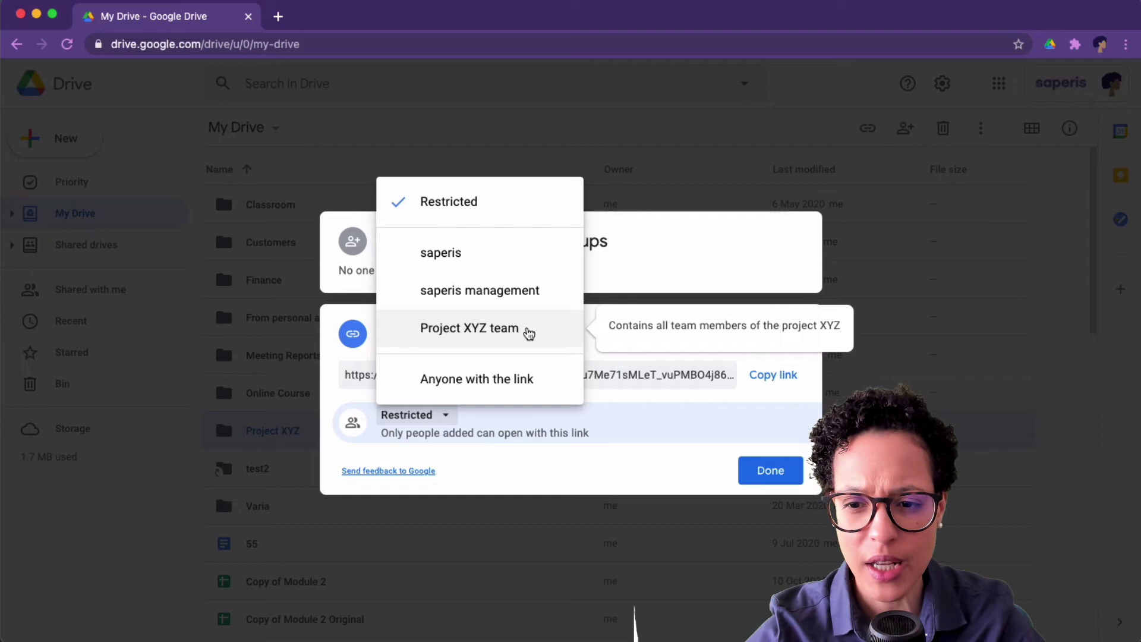
pyautogui.click(529, 333)
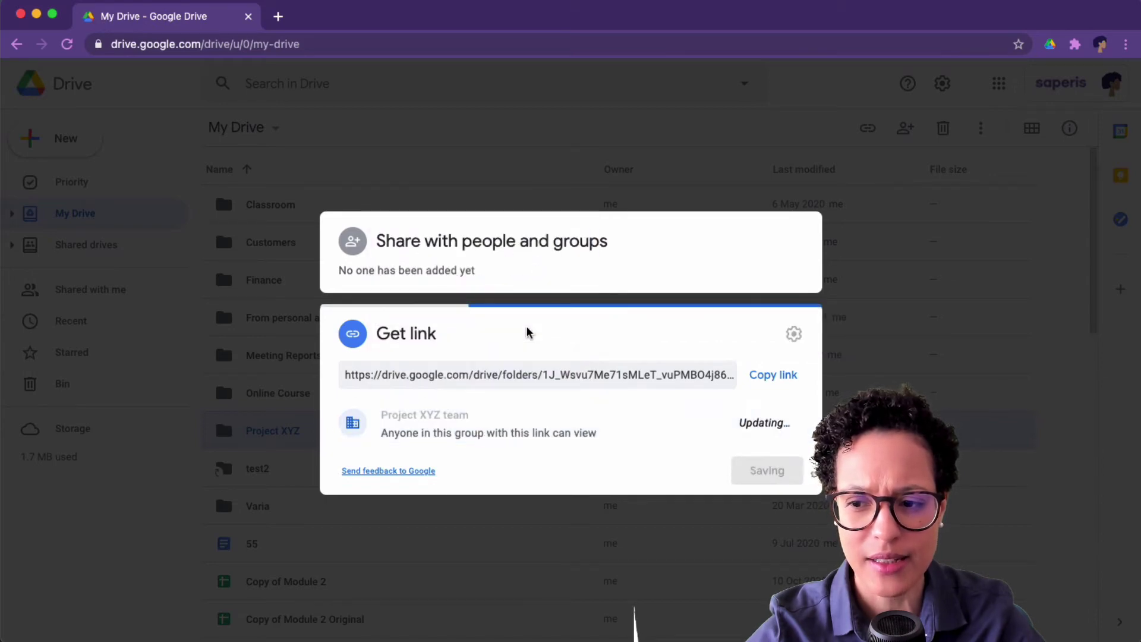
pyautogui.click(775, 470)
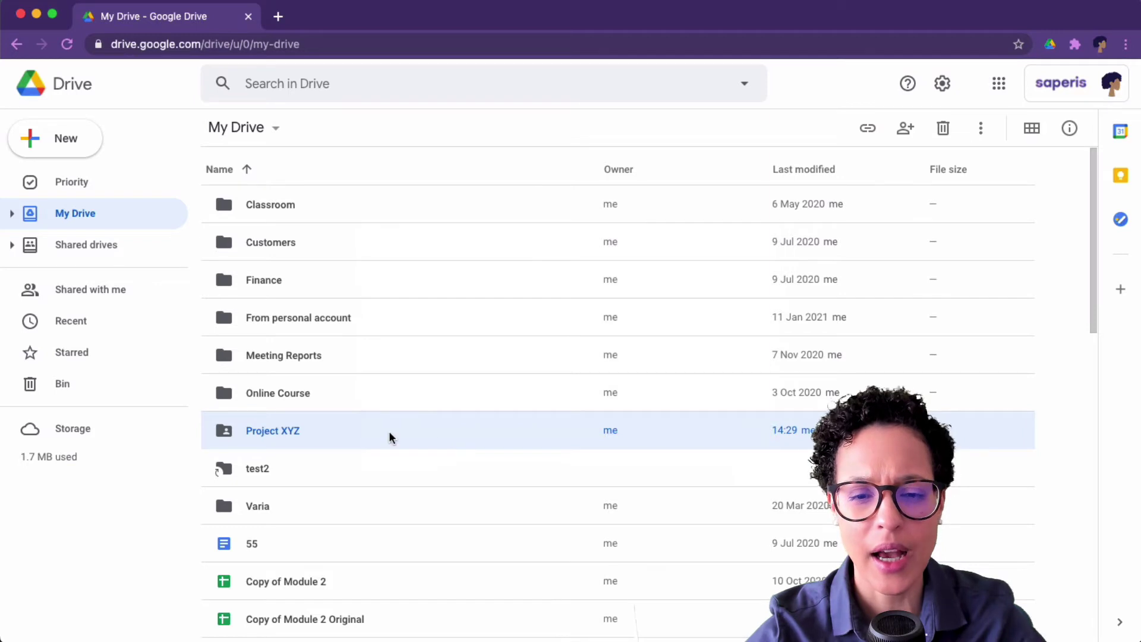
pyautogui.rightClick(335, 426)
pyautogui.click(420, 307)
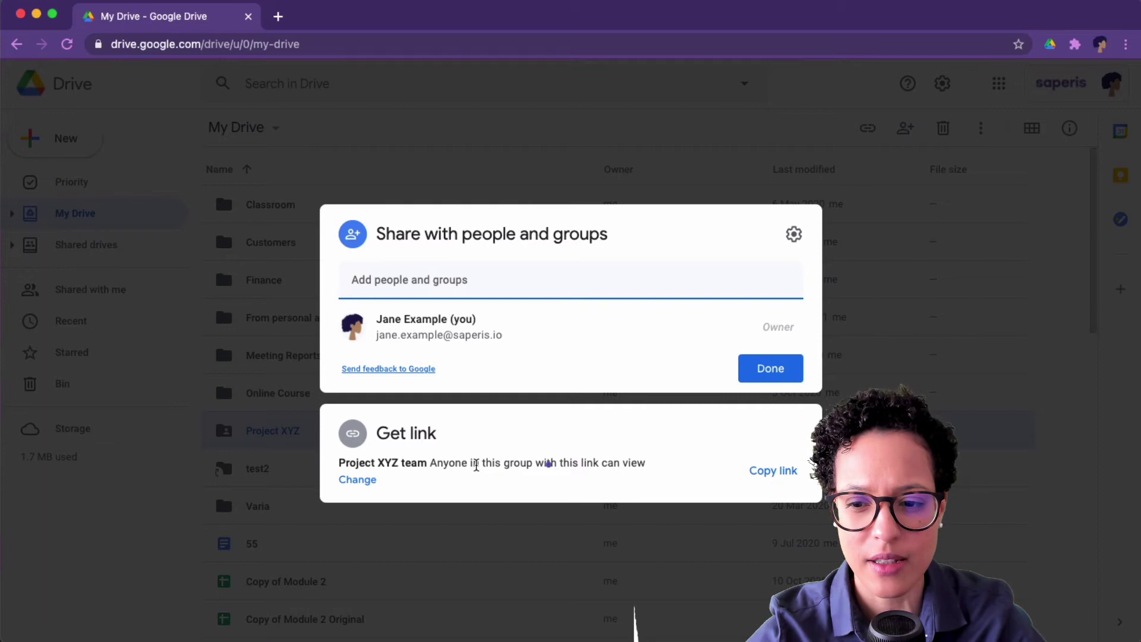
pyautogui.click(476, 464)
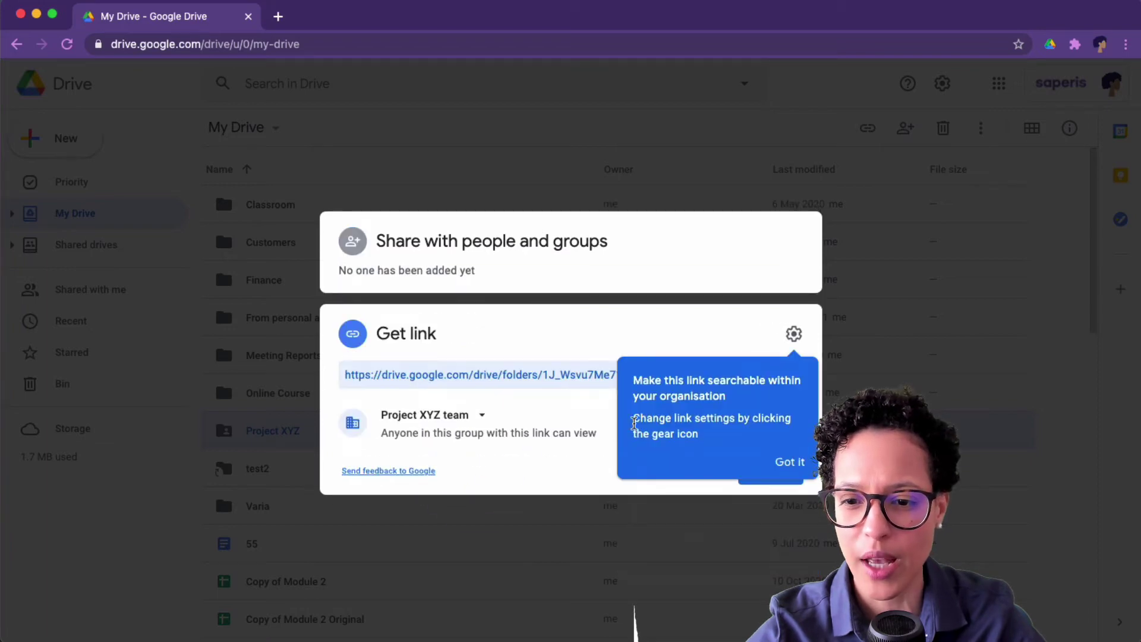
pyautogui.click(808, 464)
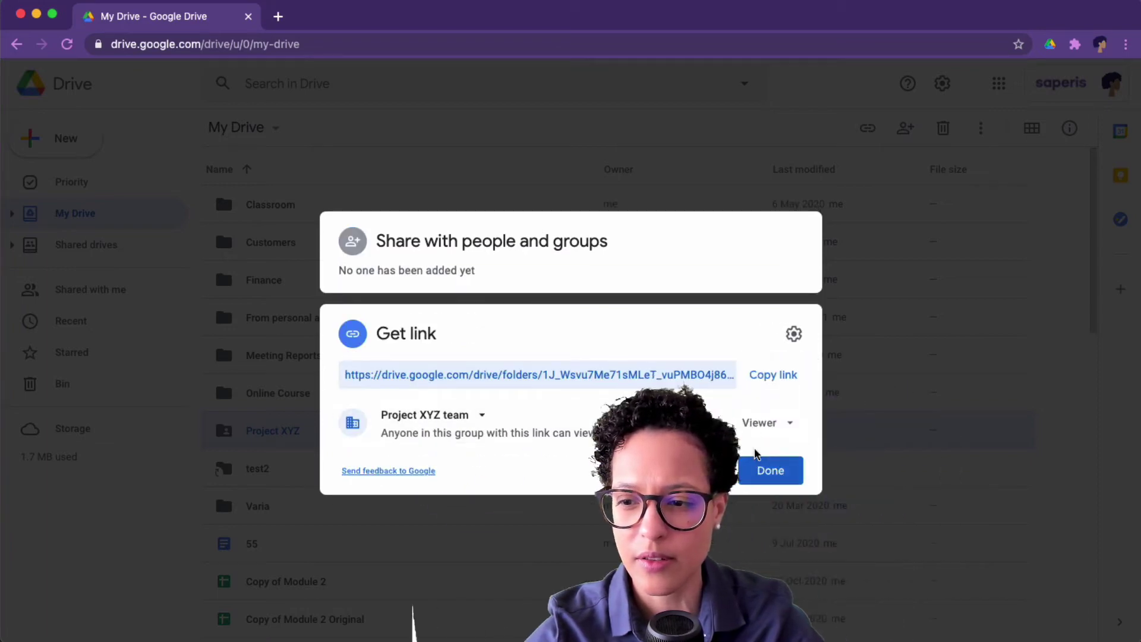
pyautogui.click(766, 422)
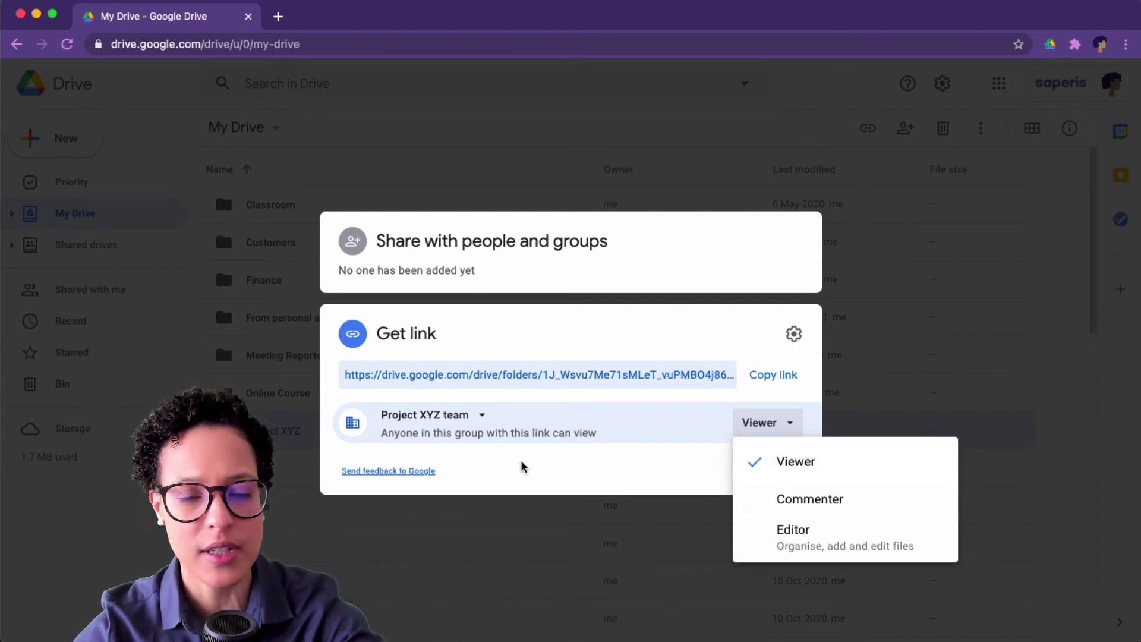
pyautogui.click(436, 417)
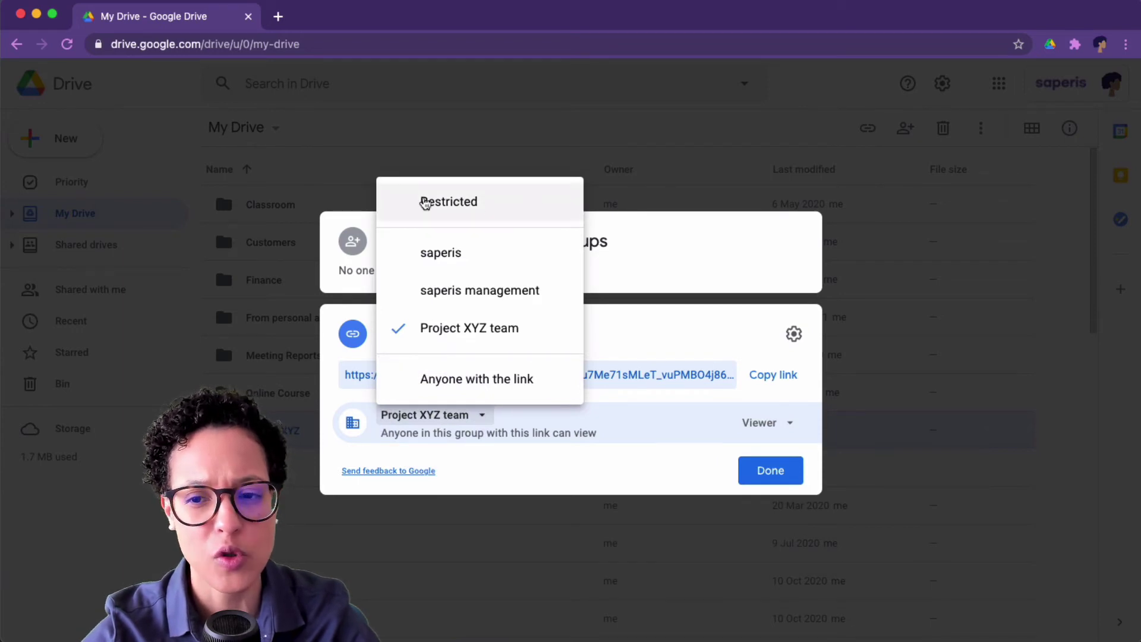
pyautogui.click(492, 204)
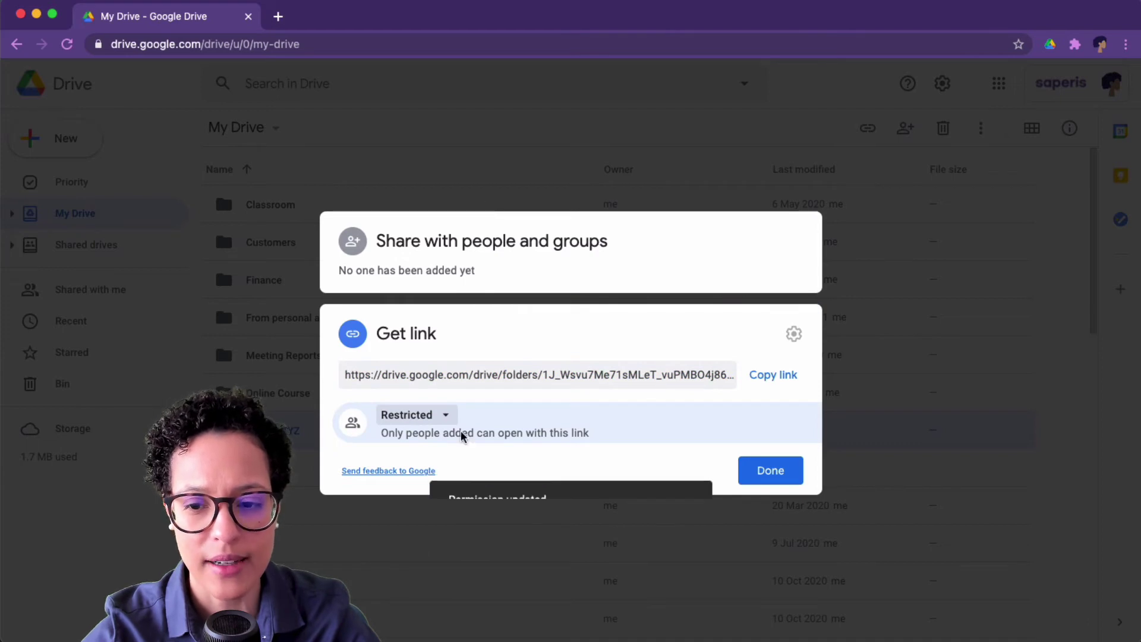
pyautogui.click(446, 415)
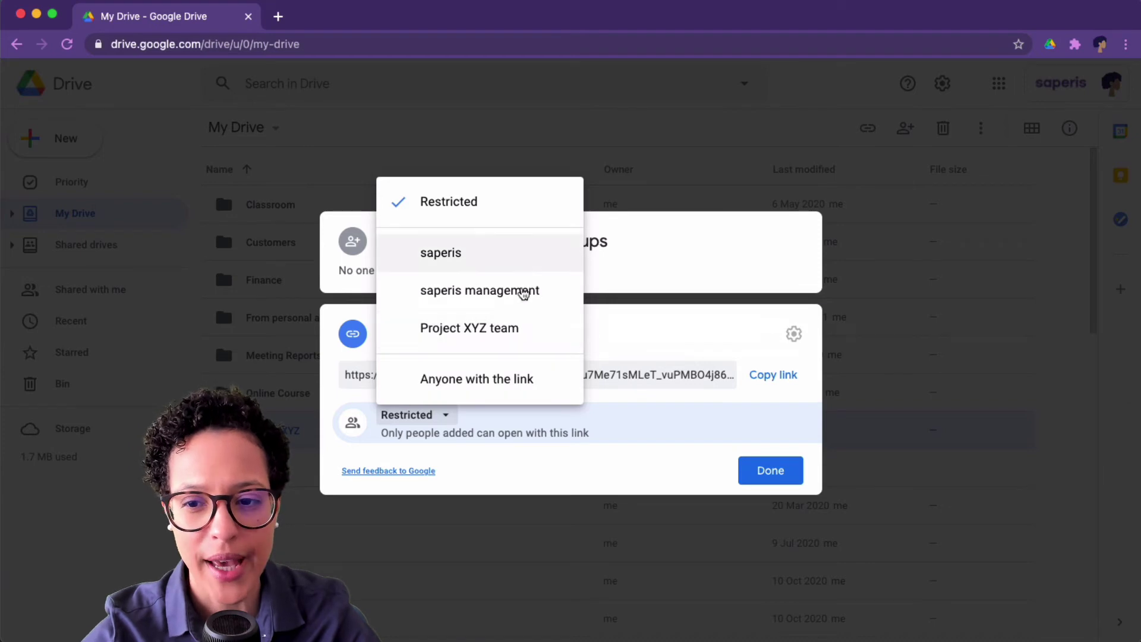
pyautogui.click(527, 337)
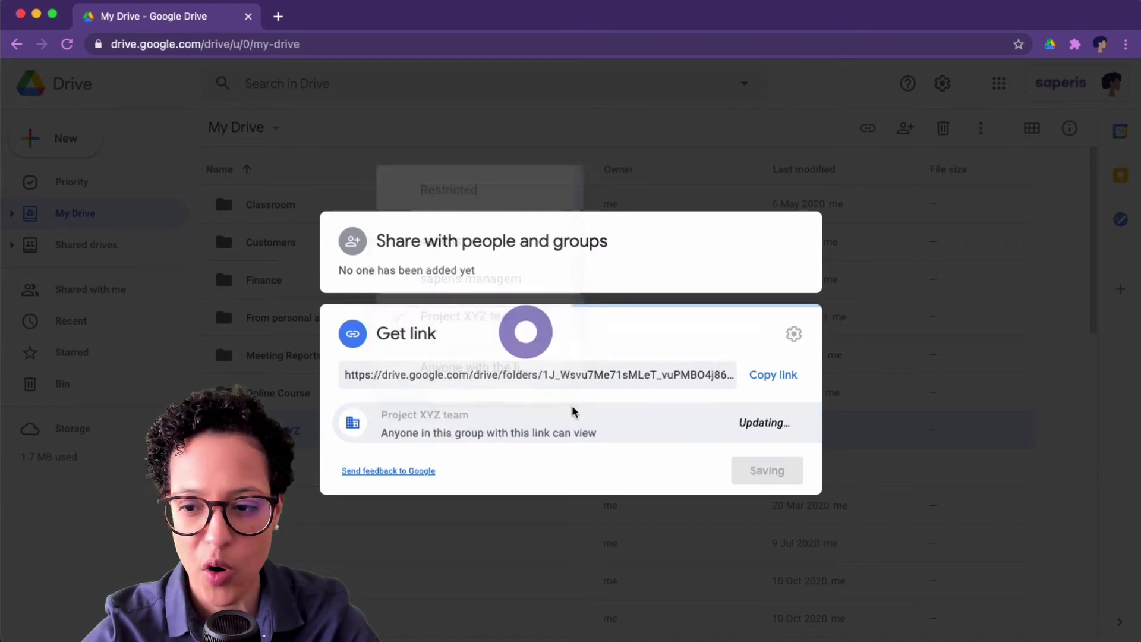
pyautogui.click(770, 472)
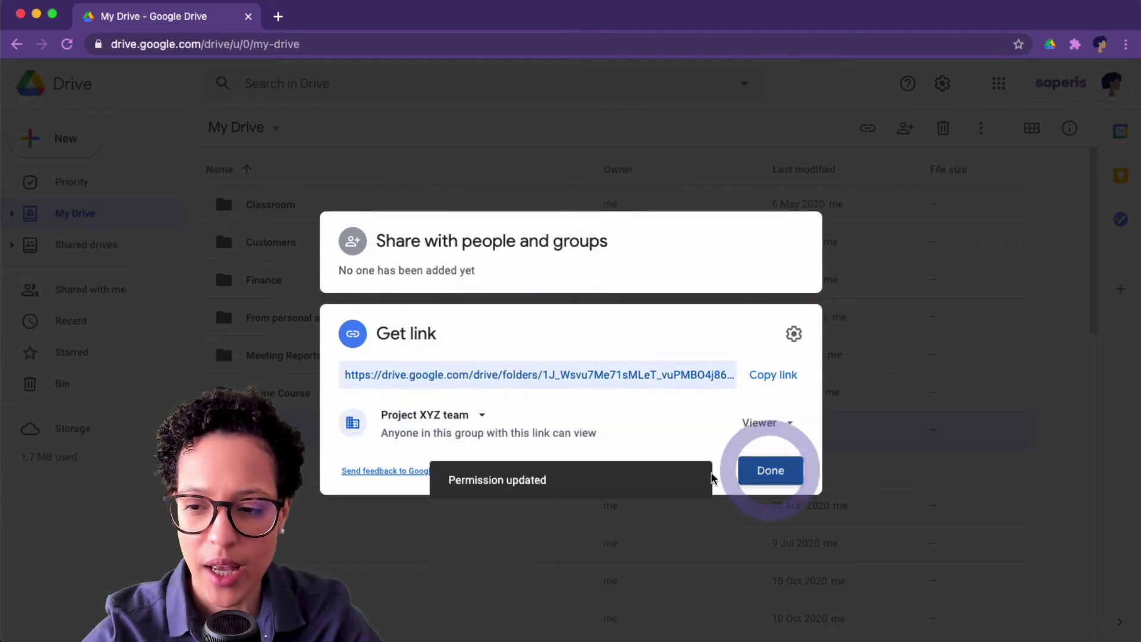